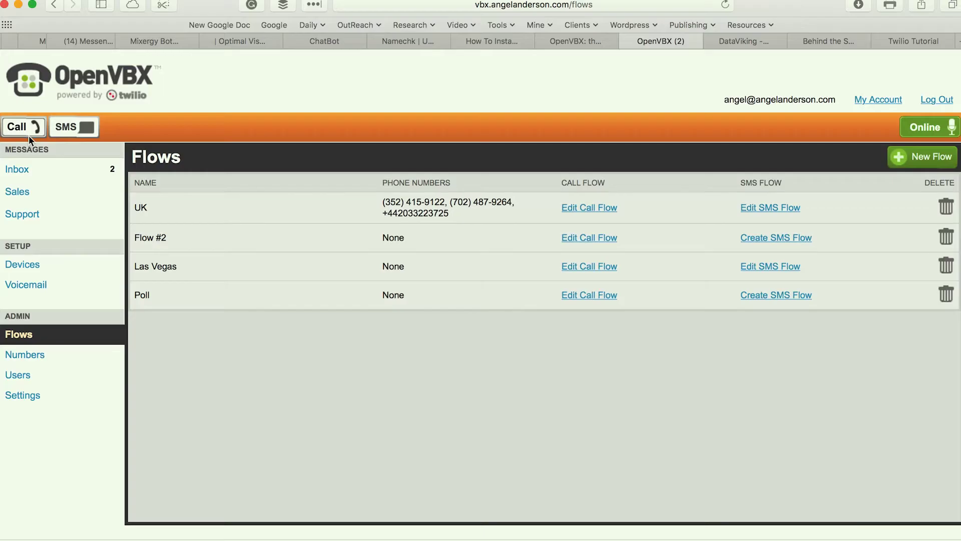
Step: Review the outgoing call panel's caller ID and device options, choosing the cell phone device
left_click(28, 135)
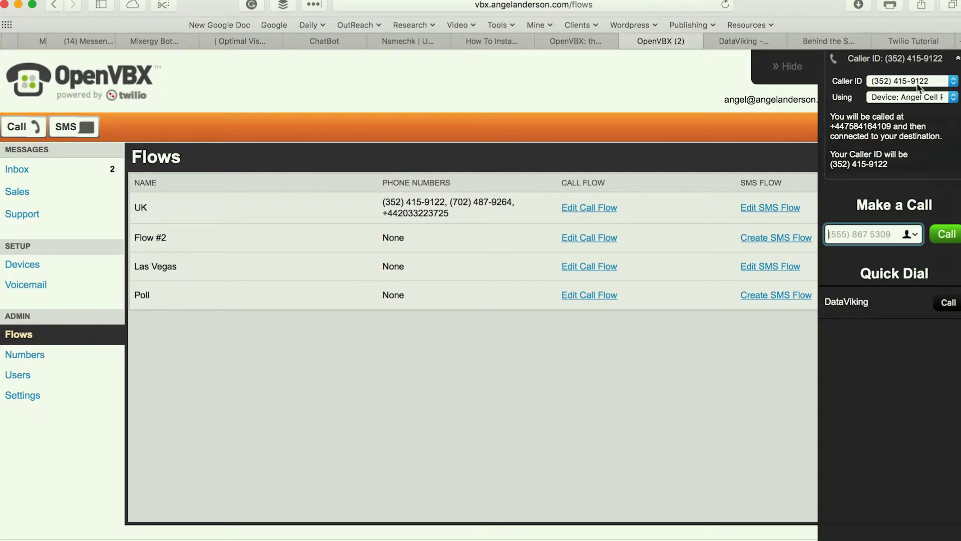
left_click(891, 81)
left_click(891, 81)
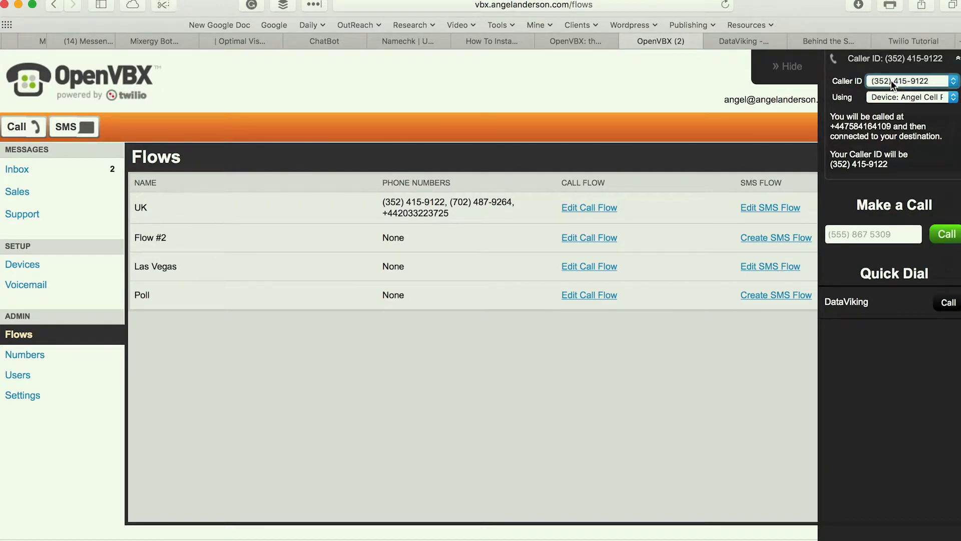
left_click(895, 96)
left_click(895, 97)
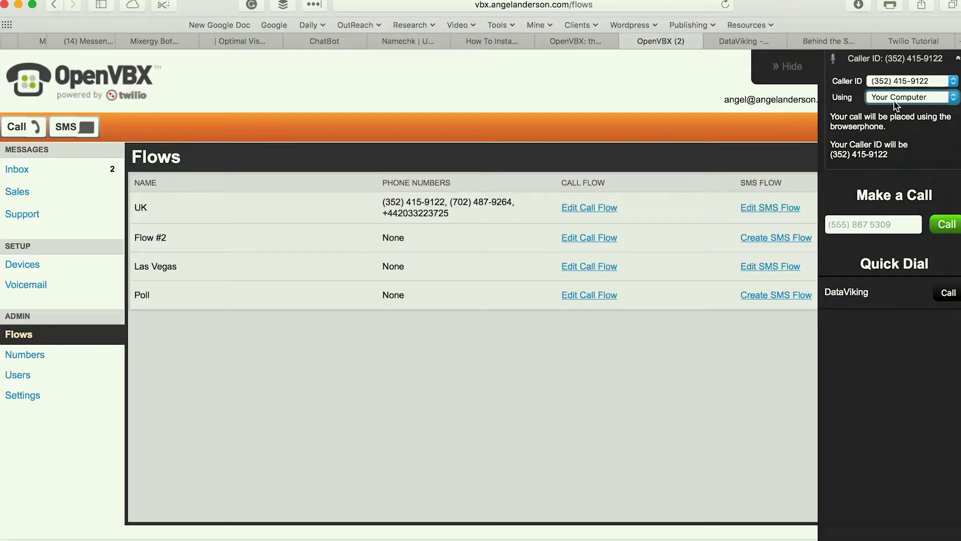
left_click(894, 99)
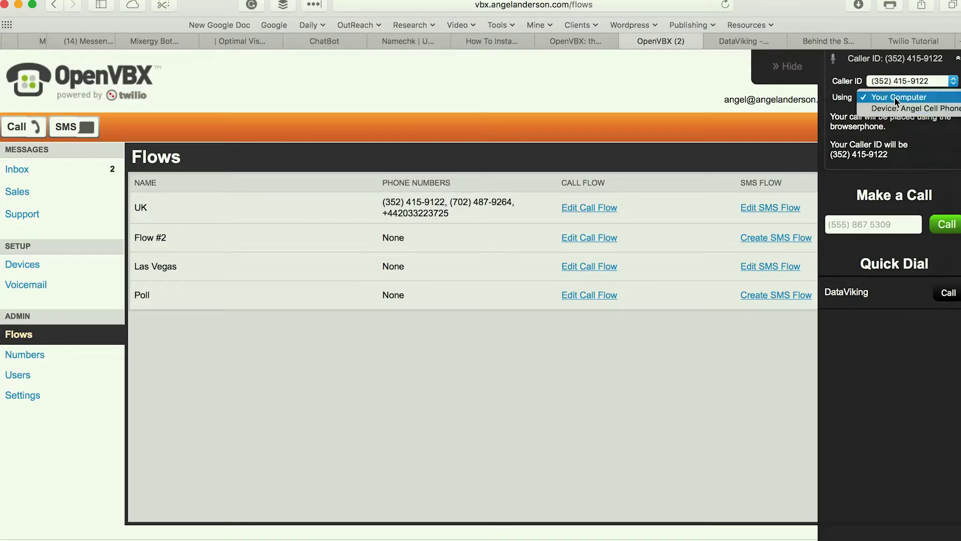
left_click(893, 109)
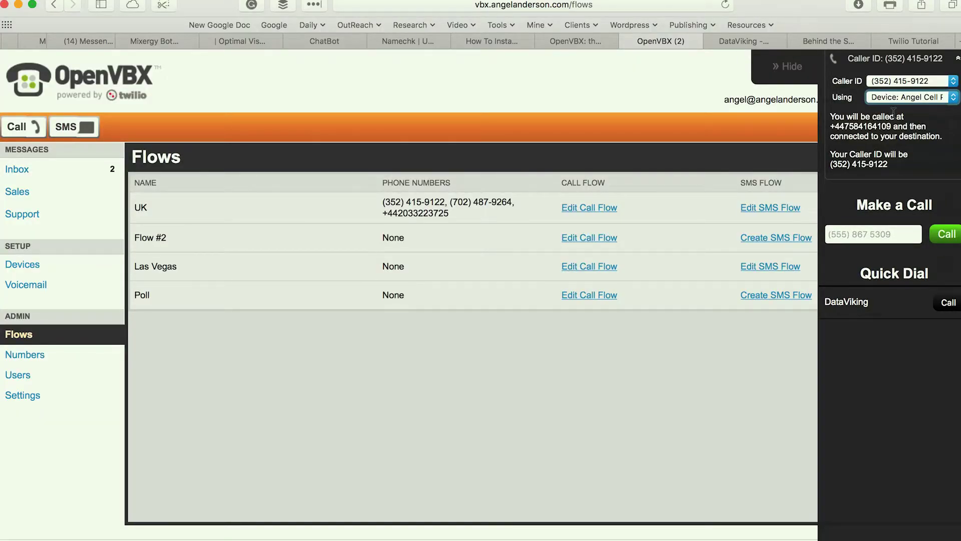
left_click(874, 239)
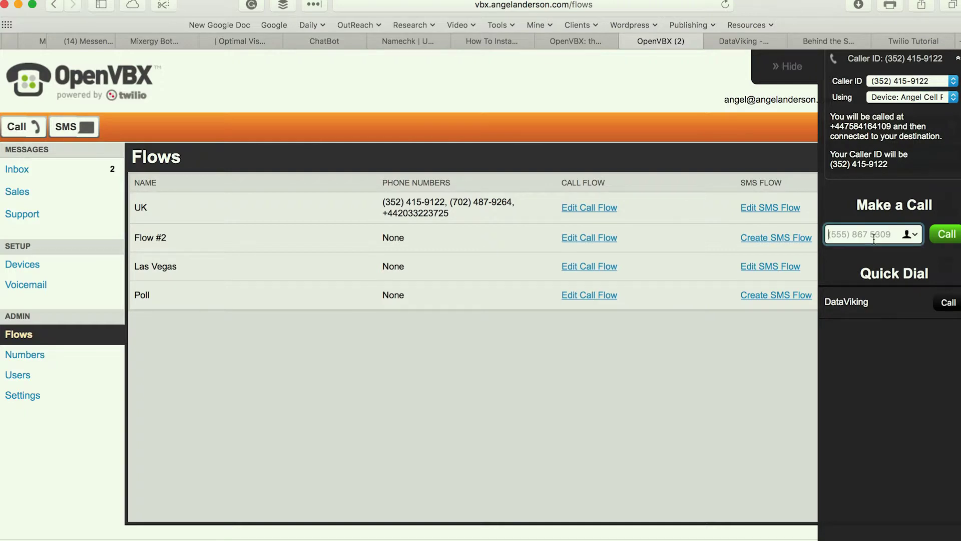
left_click(788, 69)
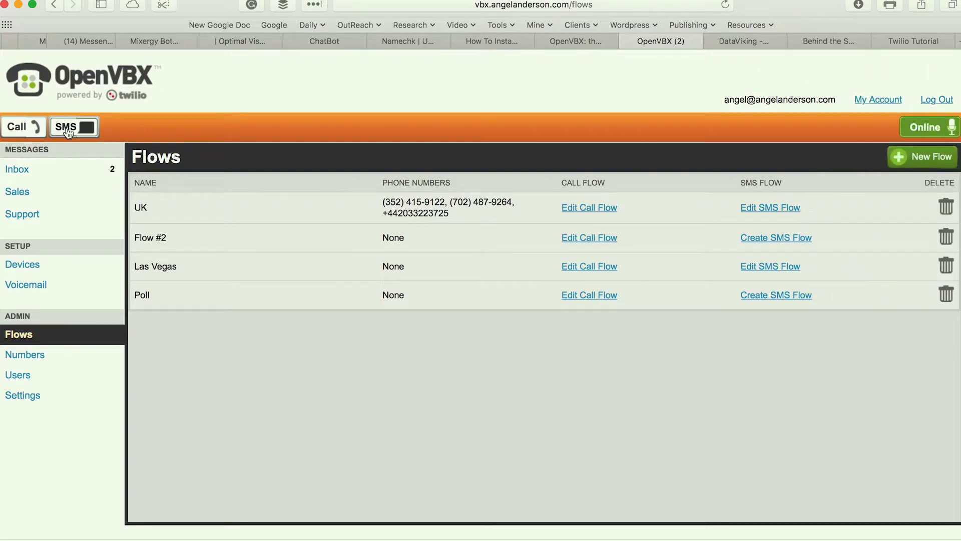
Step: Check which number the SMS composer sends from, then close it without sending
left_click(70, 127)
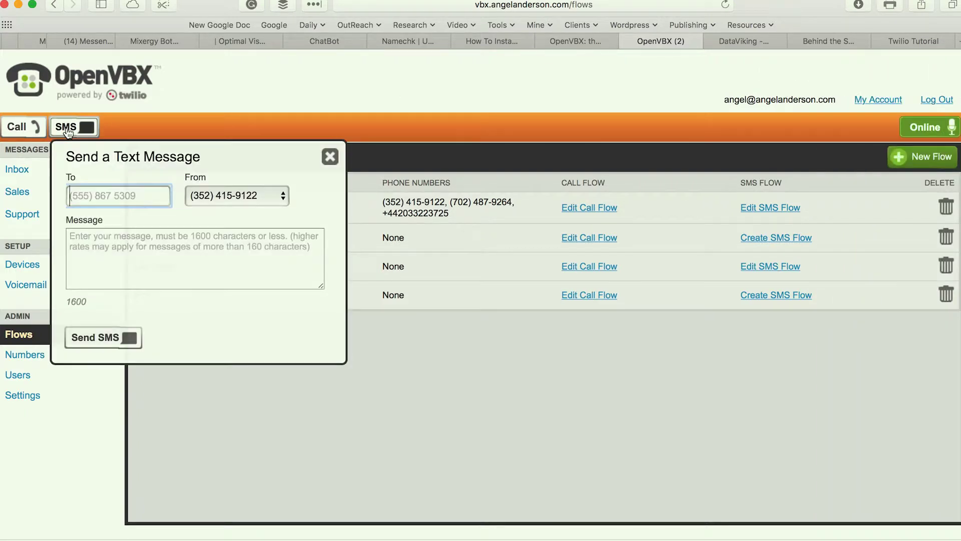
left_click(227, 197)
left_click(227, 197)
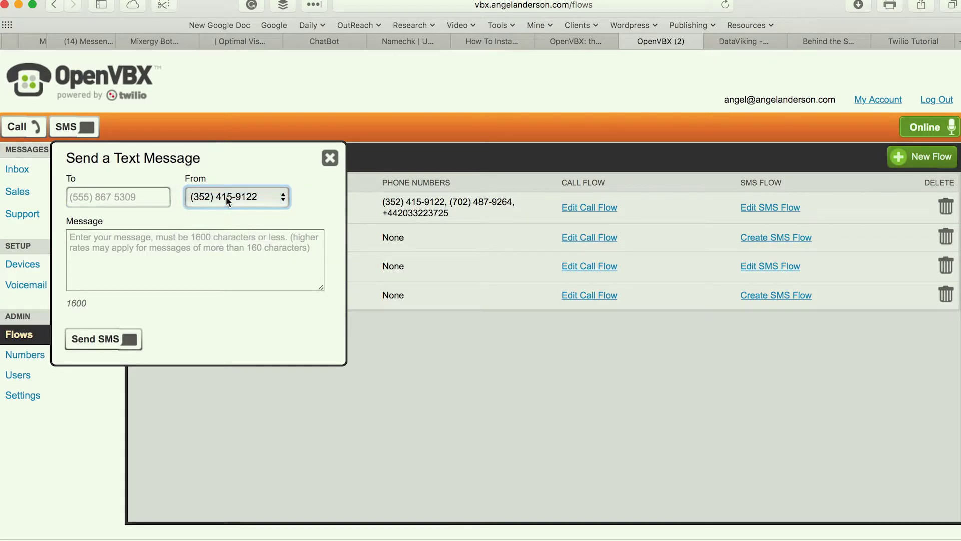
left_click(186, 244)
left_click(330, 158)
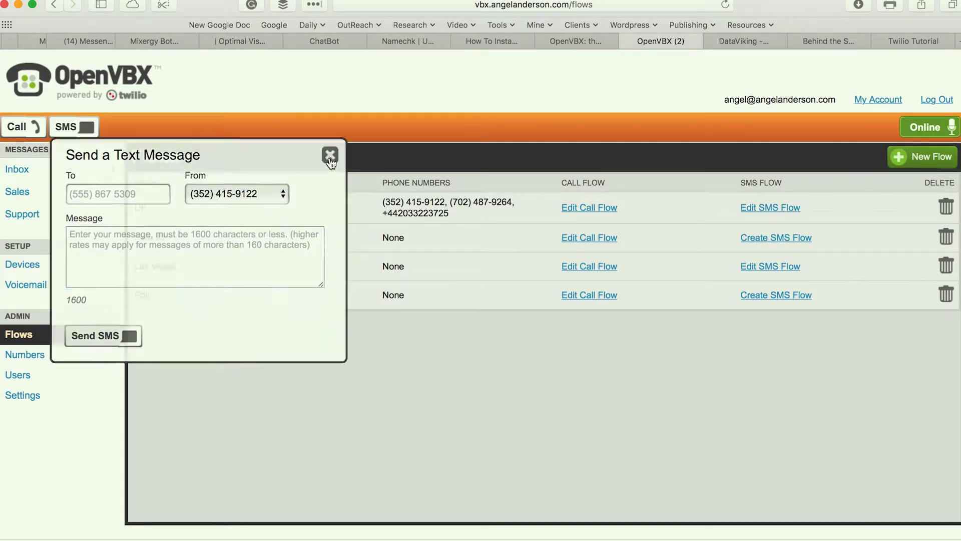
Step: Open the most recent Inbox message and start a reply to it
left_click(34, 174)
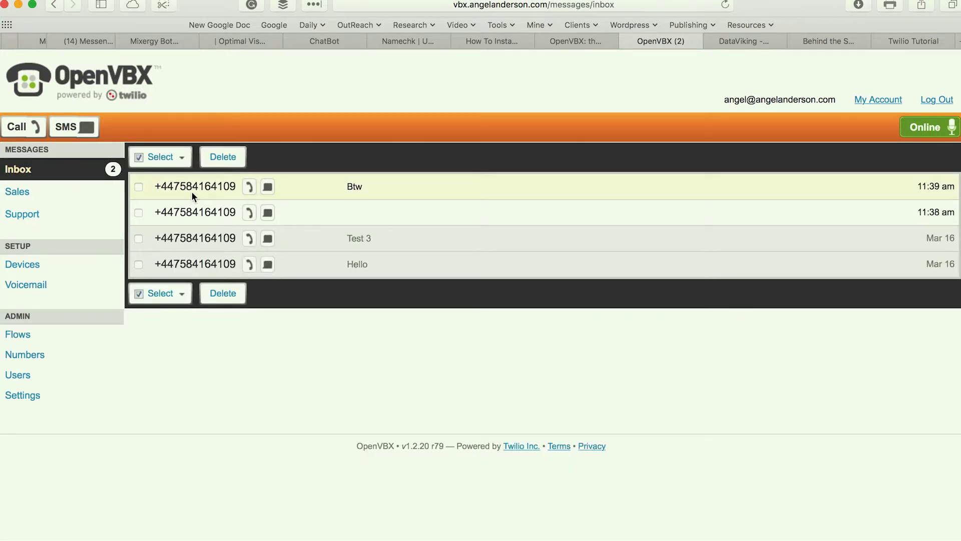
left_click(193, 194)
scroll(266, 345, "down", 5)
left_click(237, 326)
scroll(237, 326, "up", 5)
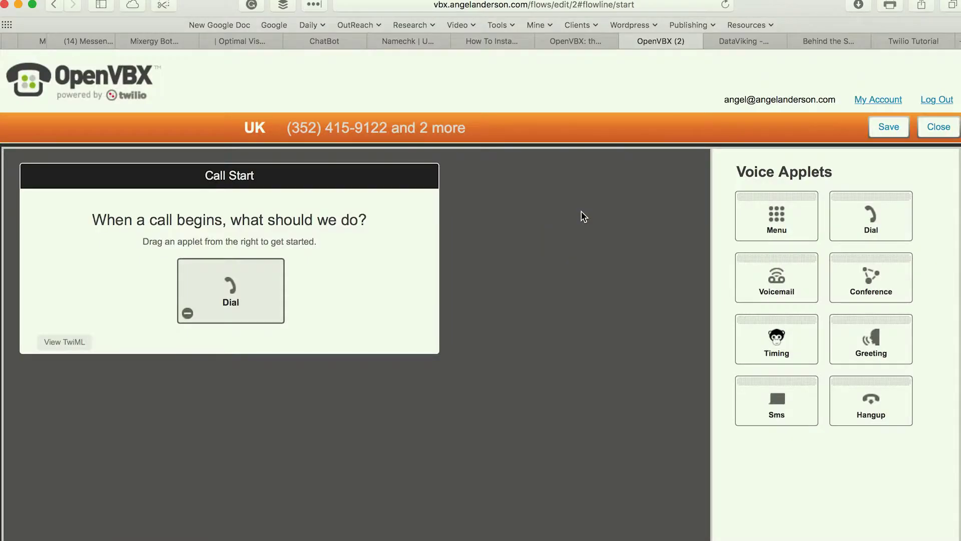
Step: Review the call-start Dial settings (dial a user, Caller's Number caller ID, announce caller), then leave the UK flow
left_click(236, 307)
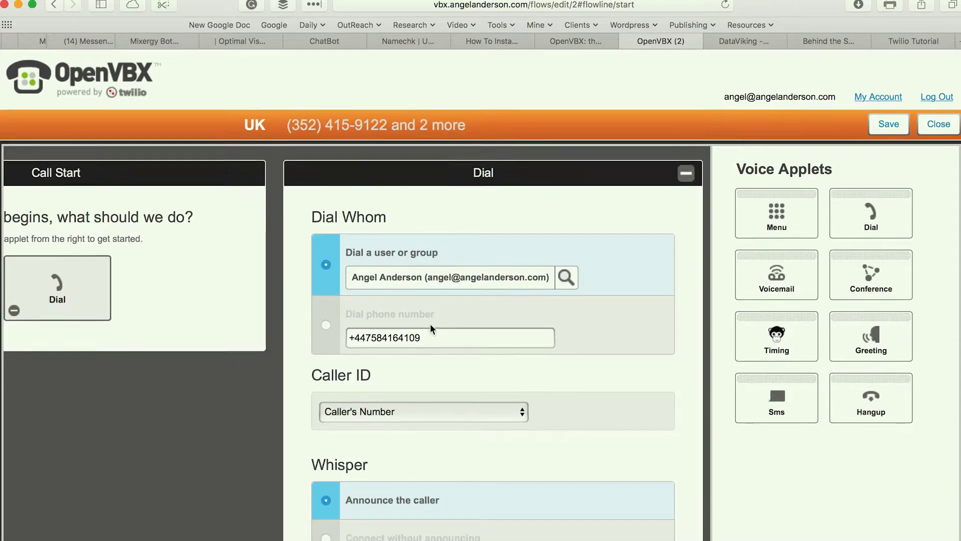
scroll(431, 323, "down", 1)
scroll(430, 325, "down", 1)
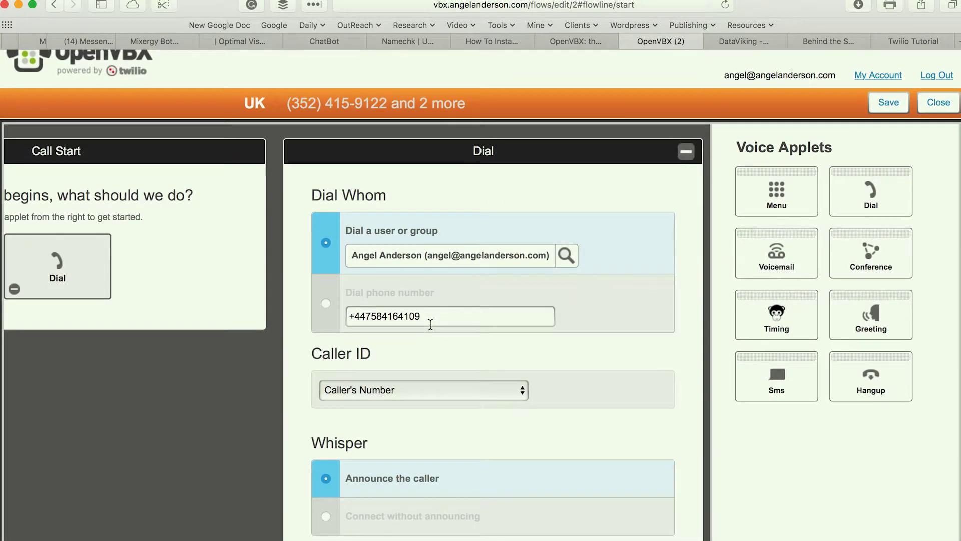
scroll(430, 323, "down", 5)
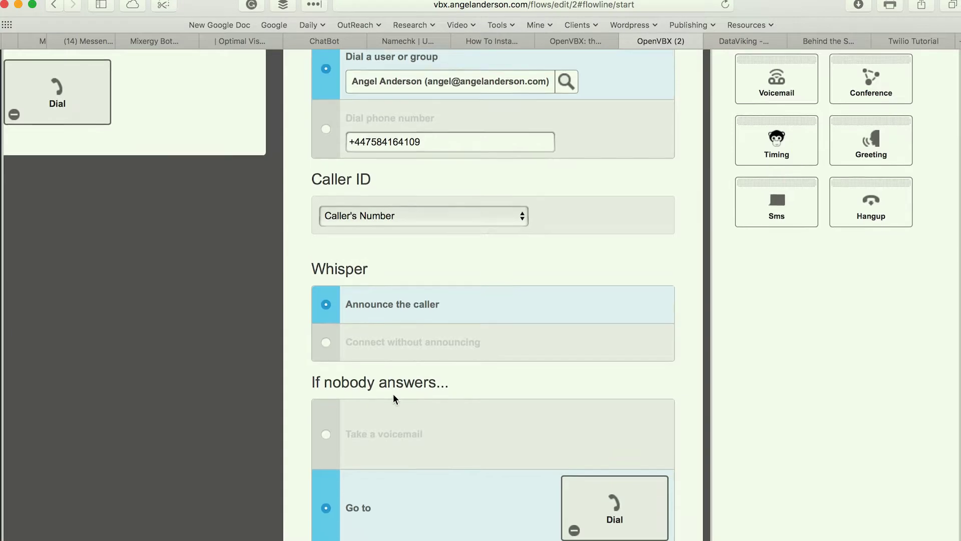
scroll(393, 398, "down", 1)
scroll(598, 438, "up", 10)
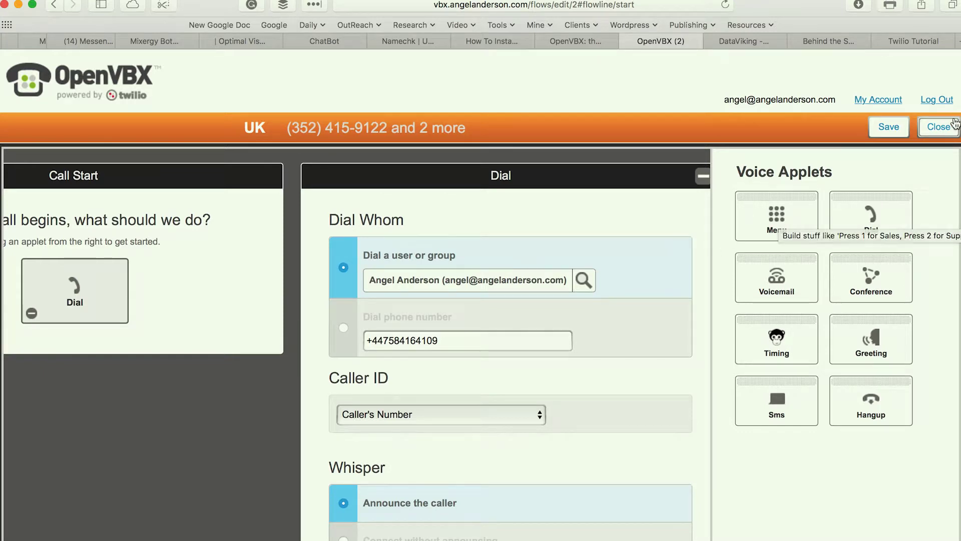
left_click(937, 126)
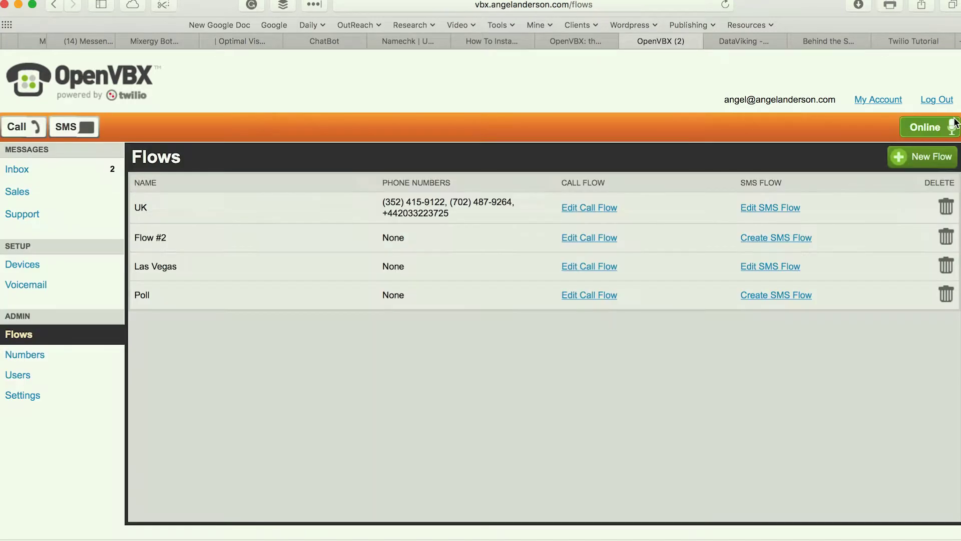
Step: In Flow #2, delete the call-start Dial step and put a Menu in its place
left_click(590, 236)
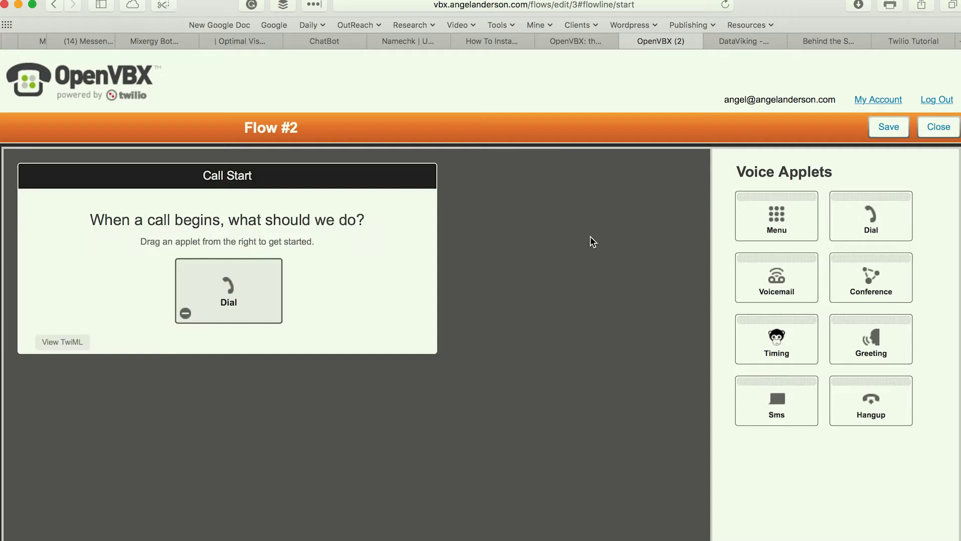
left_click(185, 314)
left_click(619, 350)
left_click_drag(763, 206, 244, 269)
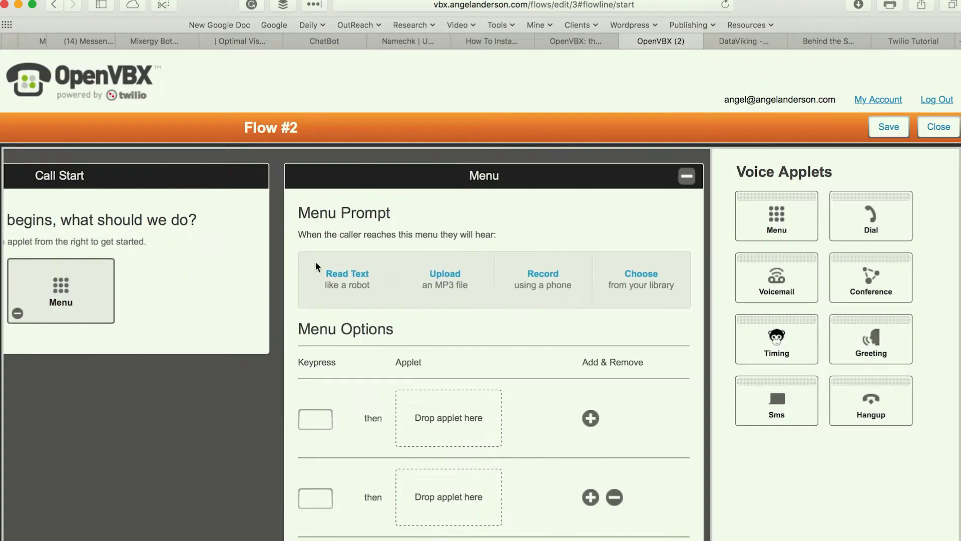
Step: Have the menu read 'Press 1 for sales press 2 for support' with keypress options 1 and 2
left_click(367, 287)
type("Pl")
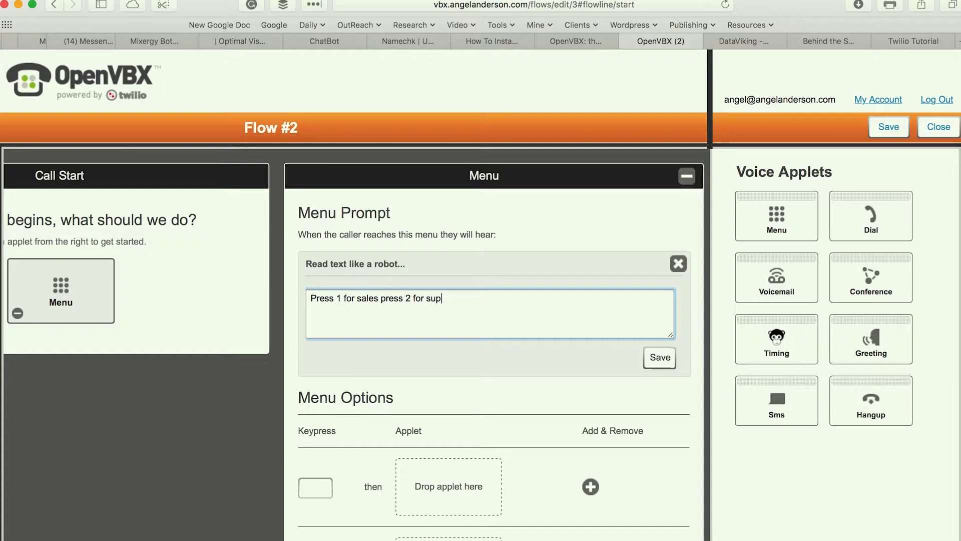
type("t")
scroll(504, 320, "down", 5)
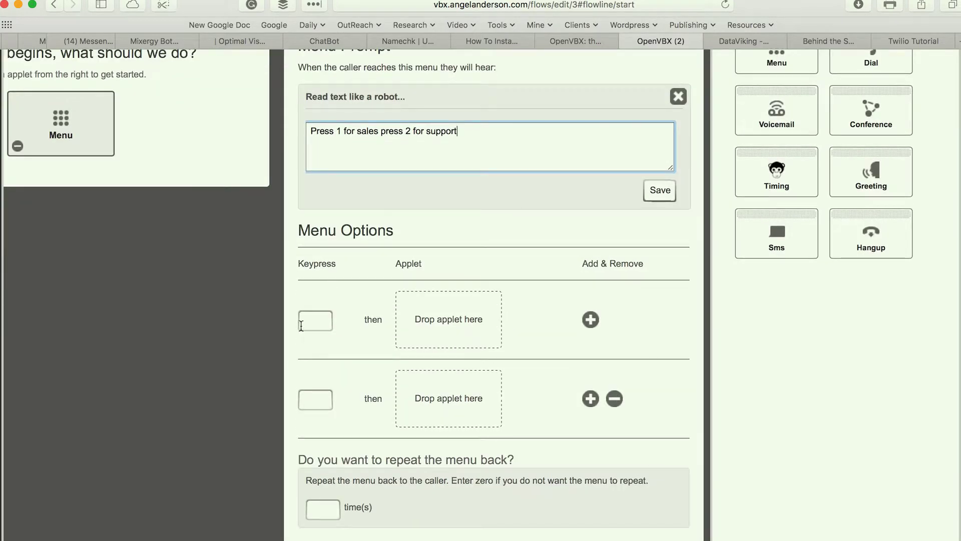
left_click(307, 322)
type("1")
left_click(310, 401)
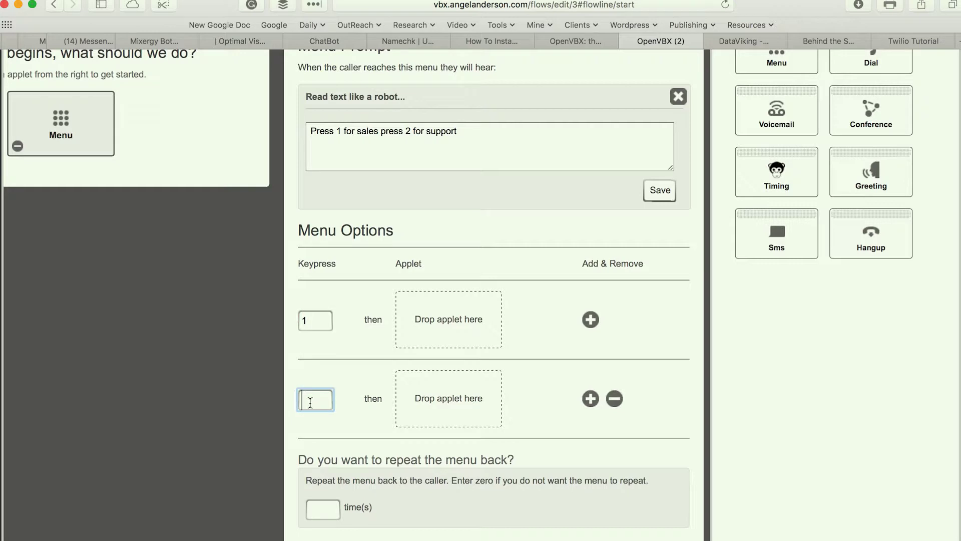
scroll(621, 335, "up", 3)
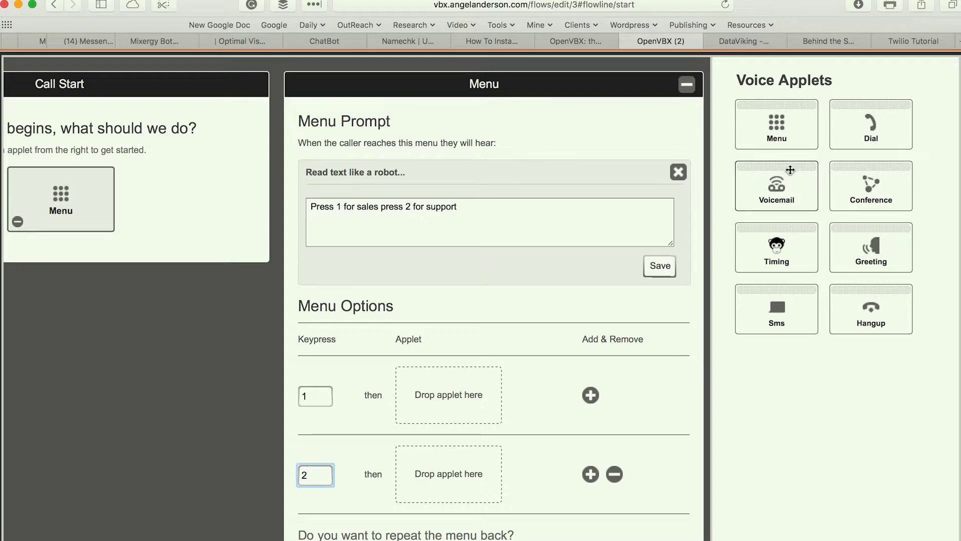
Step: Route keypress 1 to a Dial step that calls the first user
left_click_drag(856, 130, 465, 403)
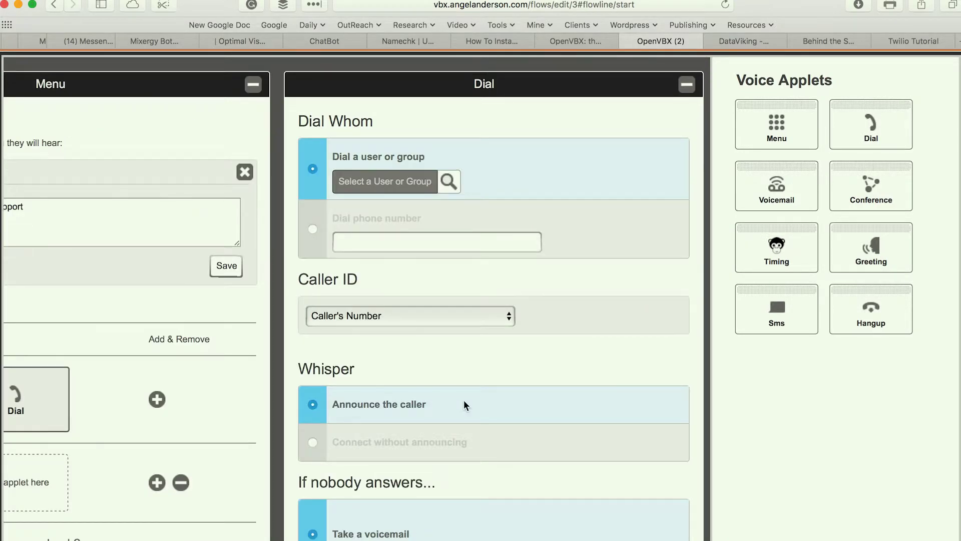
left_click(446, 186)
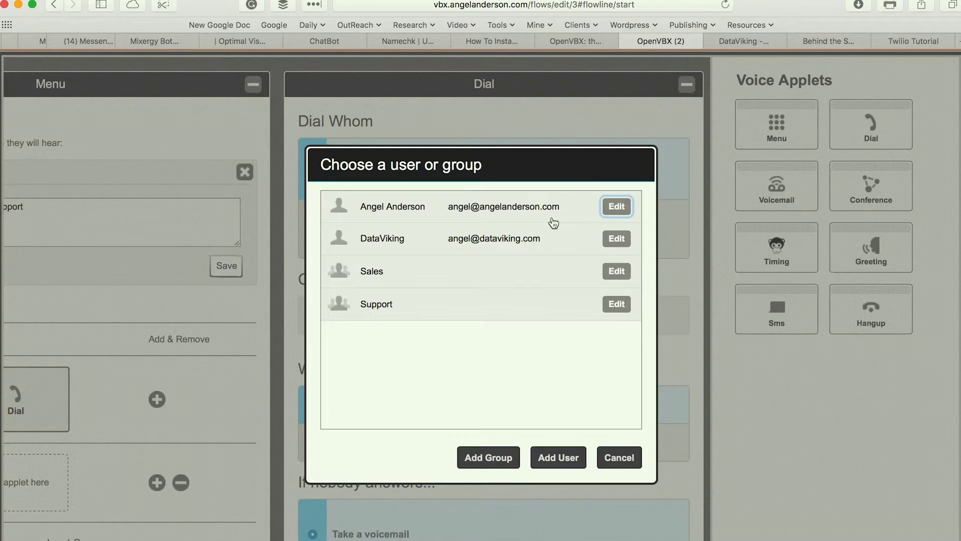
left_click(462, 208)
scroll(446, 274, "down", 3)
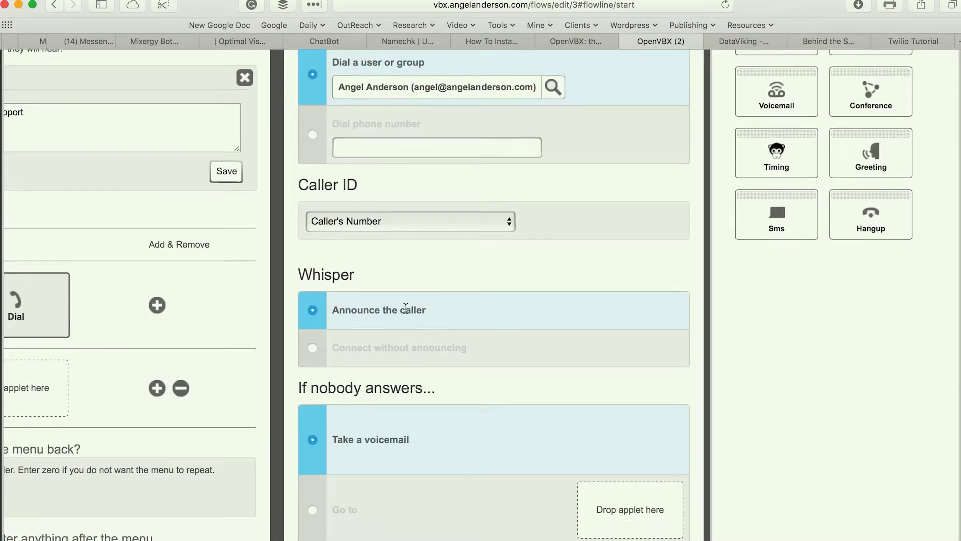
scroll(420, 394, "left", 3)
scroll(420, 395, "right", 3)
scroll(486, 360, "up", 5)
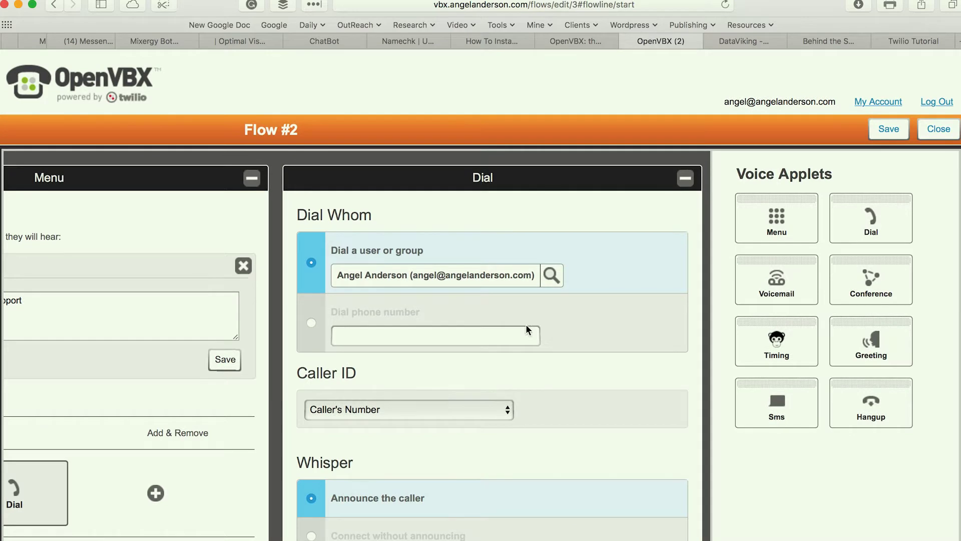
scroll(573, 293, "down", 6)
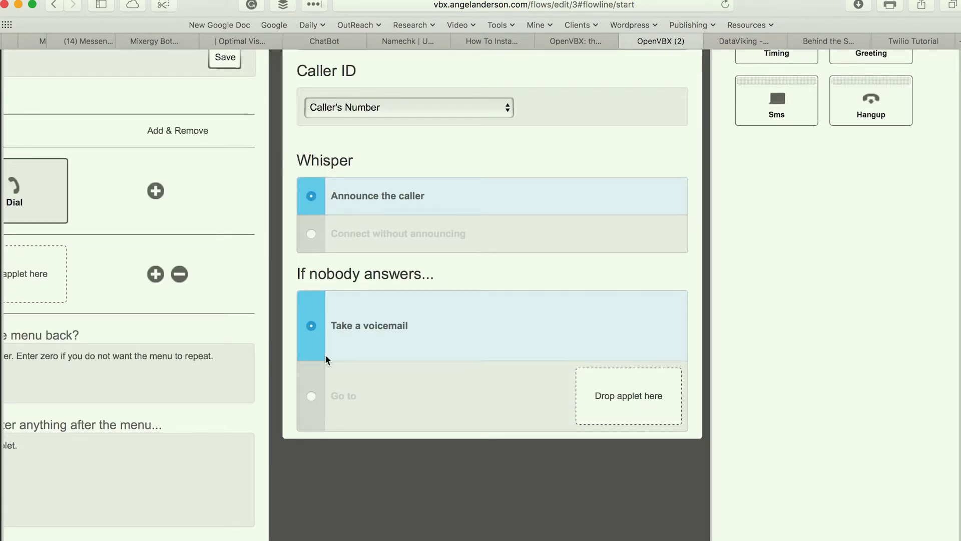
scroll(325, 355, "up", 3)
scroll(301, 369, "left", 1)
Step: Route keypress 2 to a Dial step calling the same first user
left_click_drag(868, 90, 75, 431)
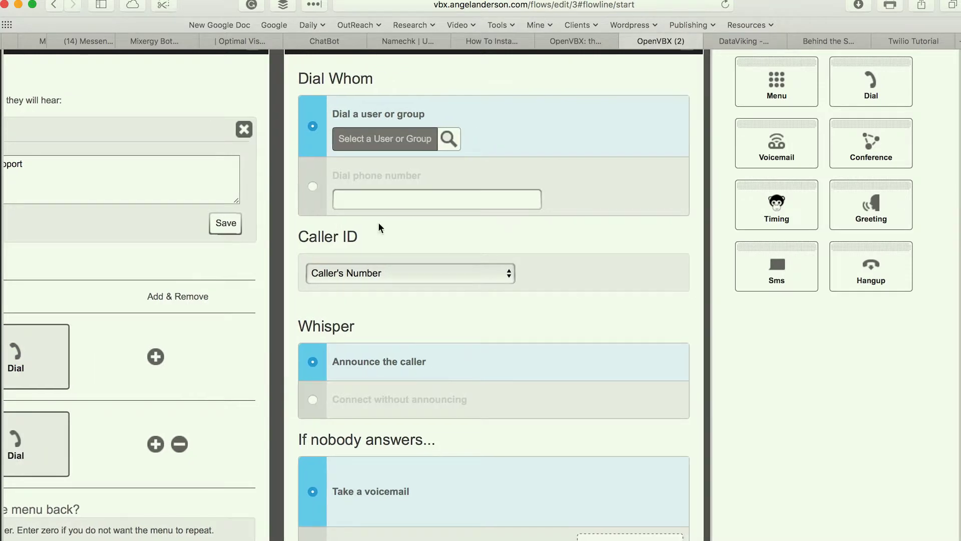
left_click(445, 141)
left_click(429, 216)
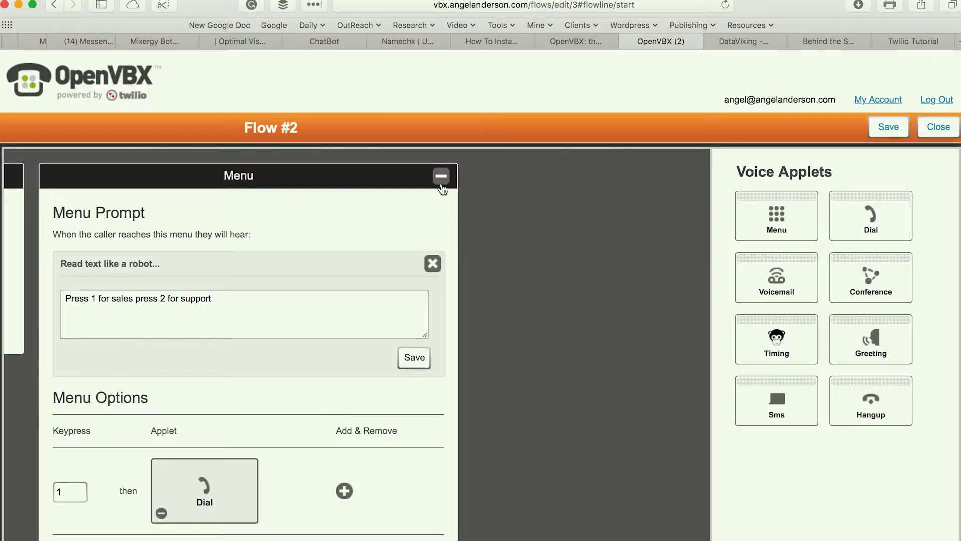
Step: Place a Timing applet at Flow #2's Call Start, with every day left Closed
left_click(441, 182)
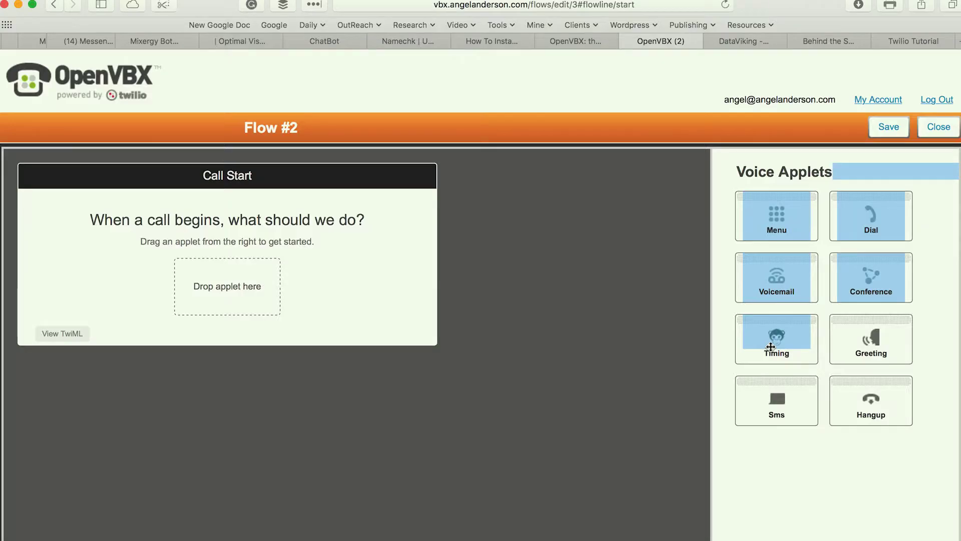
left_click_drag(767, 327, 251, 285)
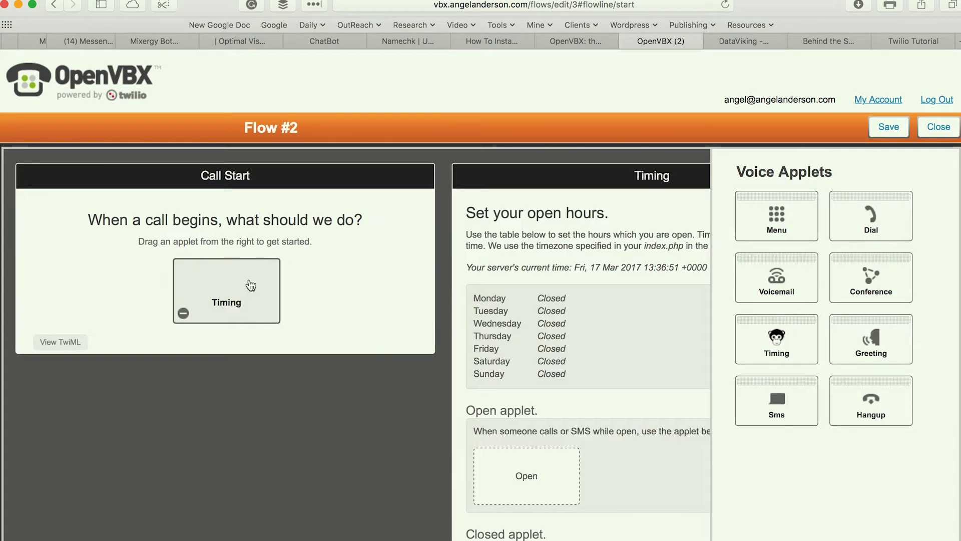